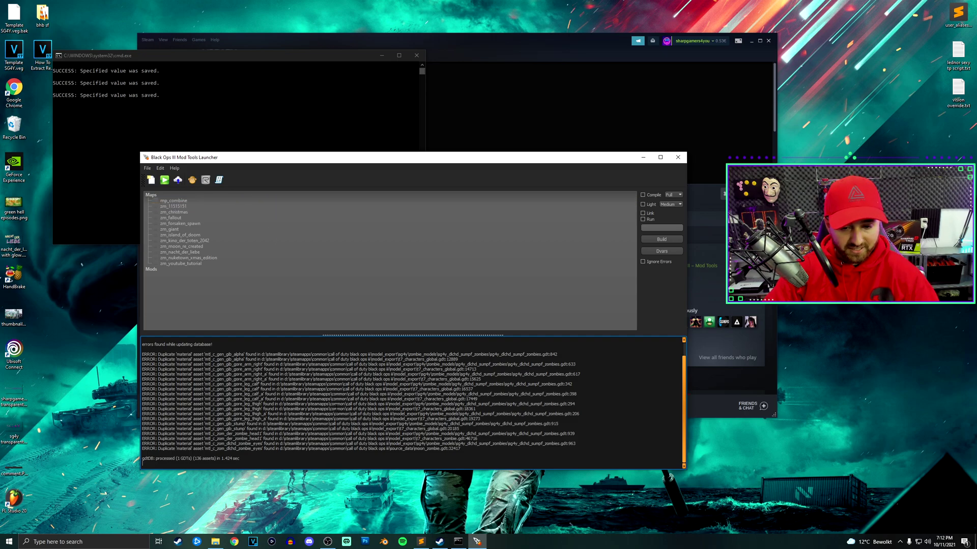
# - Highlight the duplicate material names and the zombie export path in the launcher's error log
pyautogui.moveTo(211, 354); pyautogui.dragTo(543, 354)
pyautogui.moveTo(458, 359); pyautogui.dragTo(142, 354)
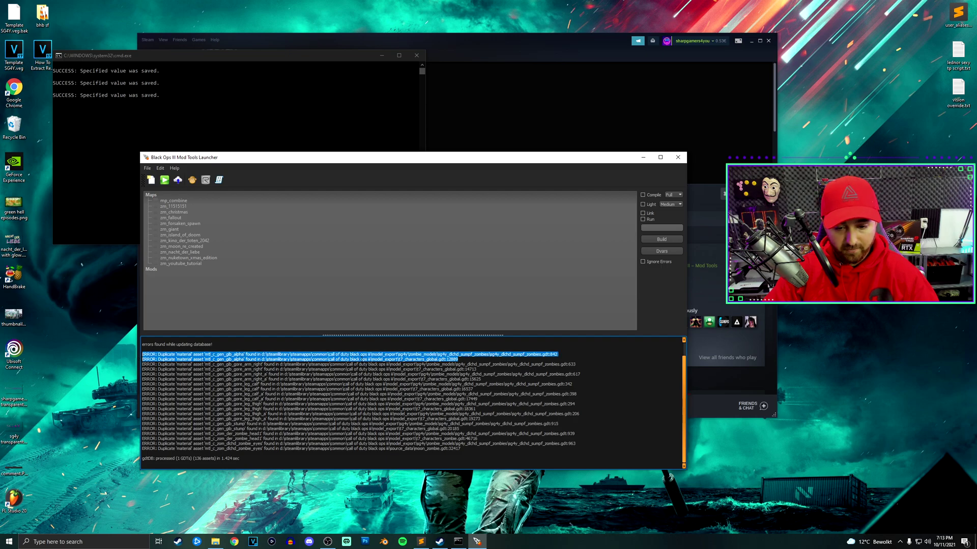
pyautogui.click(280, 364)
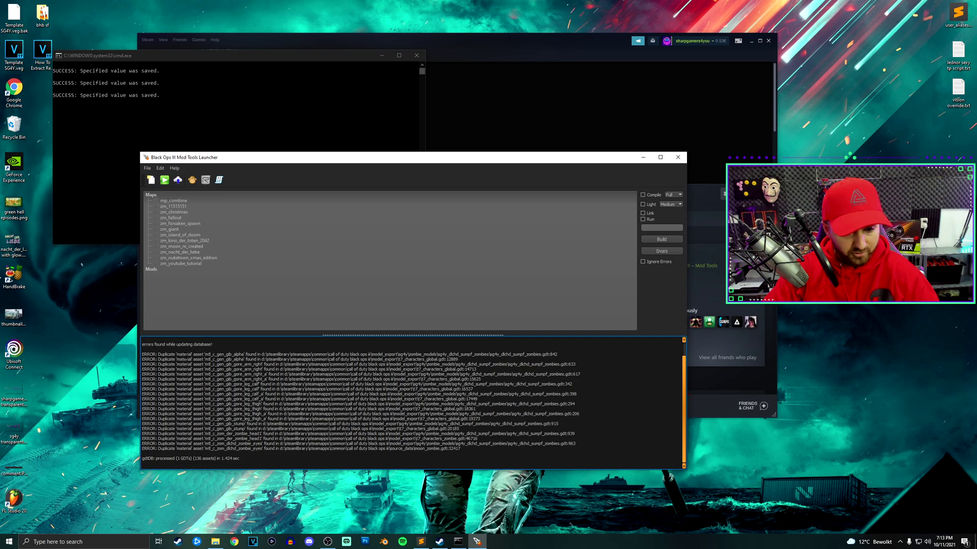
pyautogui.moveTo(184, 354); pyautogui.dragTo(242, 354)
pyautogui.tripleClick(211, 354)
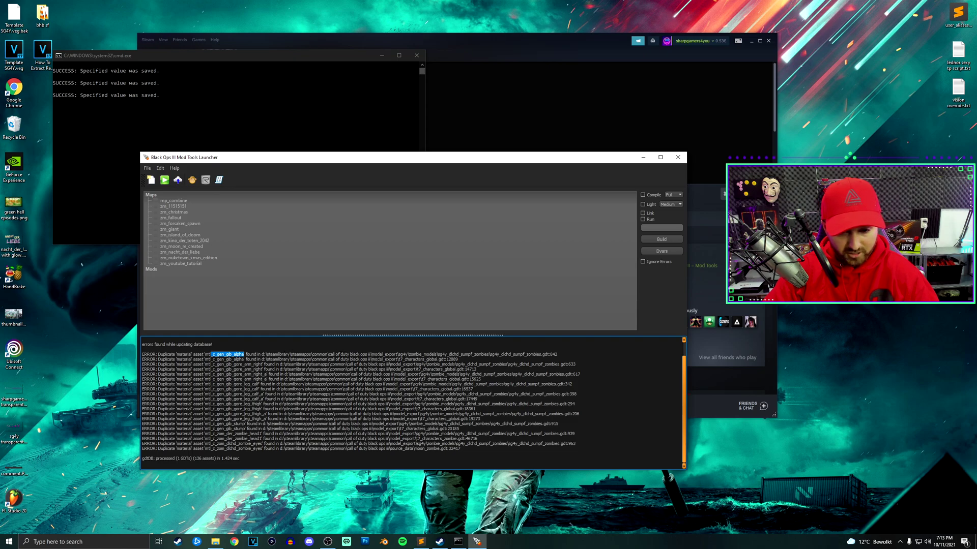
pyautogui.moveTo(378, 354); pyautogui.dragTo(466, 354)
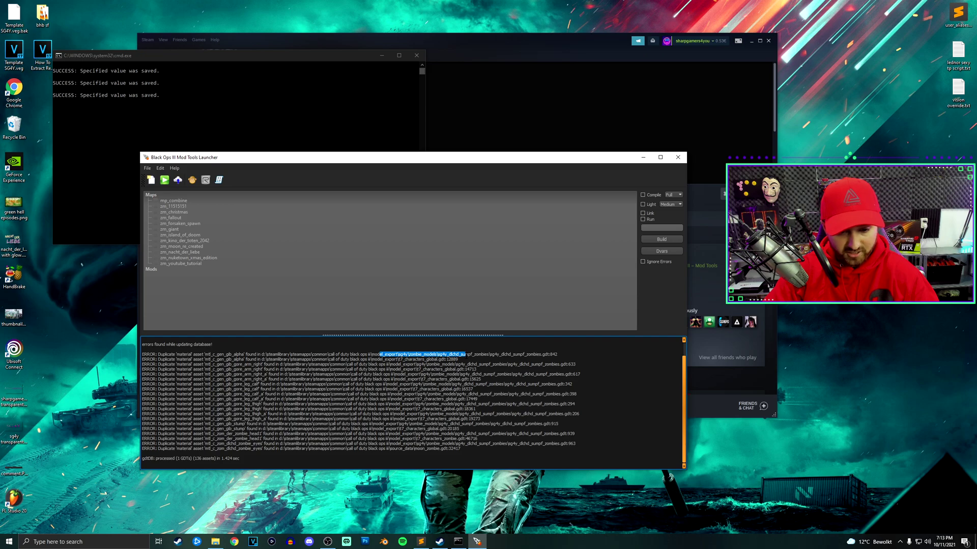
pyautogui.moveTo(212, 354); pyautogui.dragTo(224, 354)
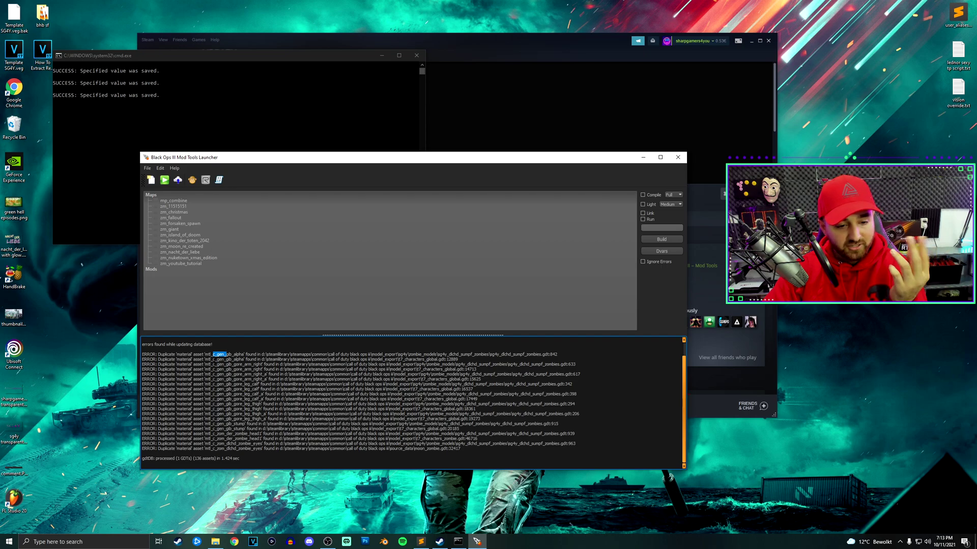
pyautogui.moveTo(212, 360); pyautogui.dragTo(459, 359)
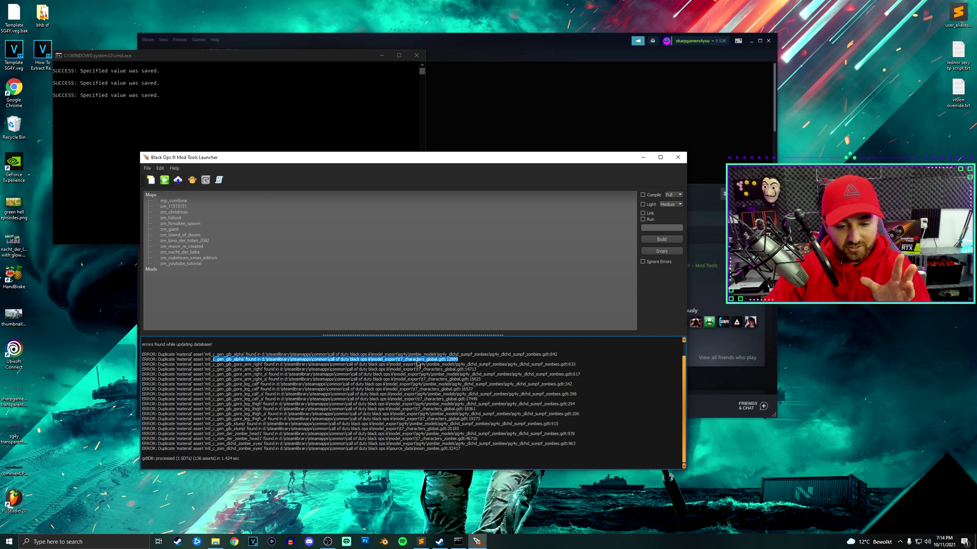
pyautogui.click(417, 360)
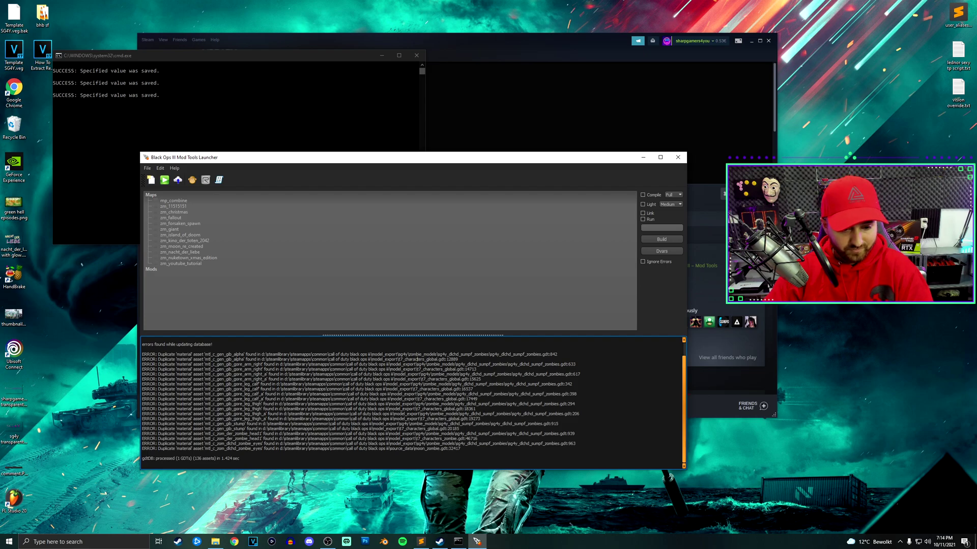
pyautogui.scroll(1, 417, 360)
pyautogui.scroll(-1, 417, 376)
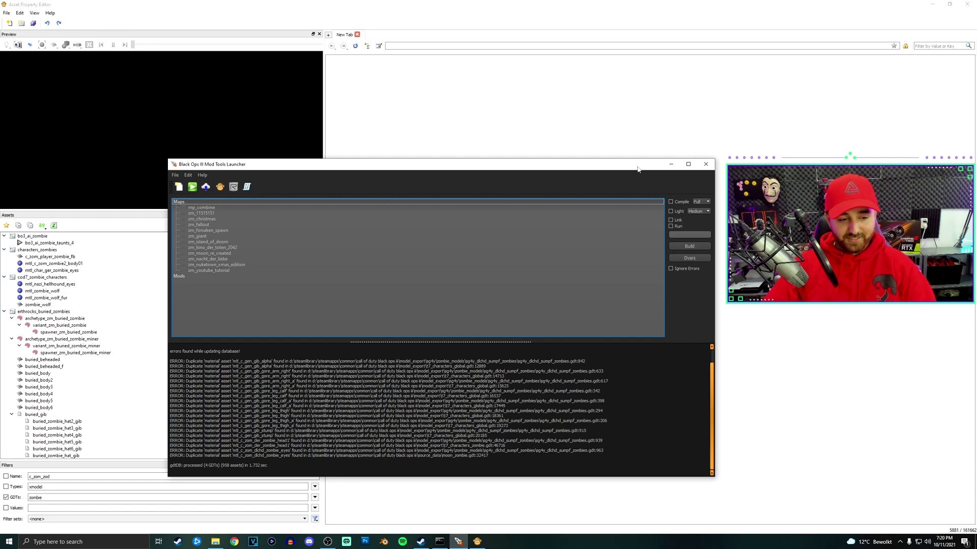
# - Minimize the launcher and turn off the zombie GDT filter in APE
pyautogui.click(666, 168)
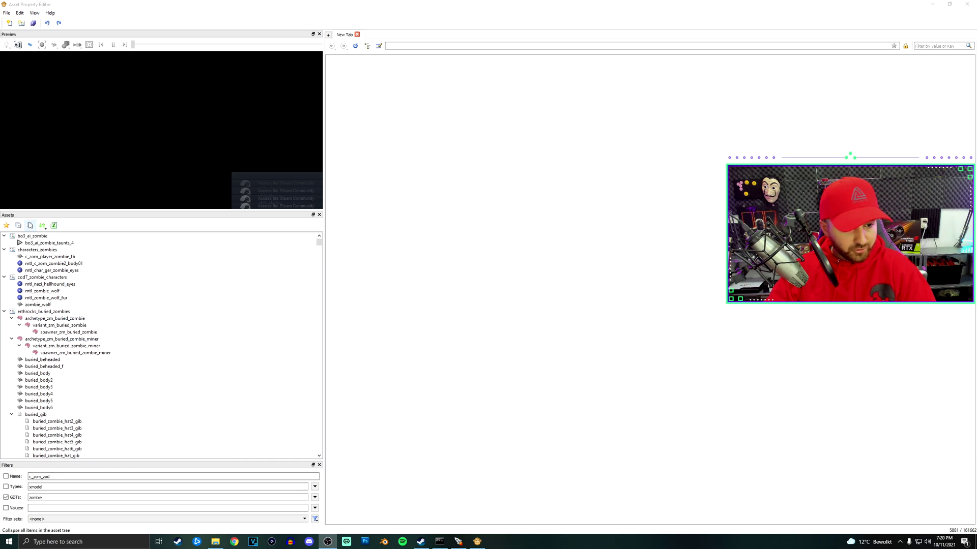
pyautogui.click(50, 471)
pyautogui.click(7, 498)
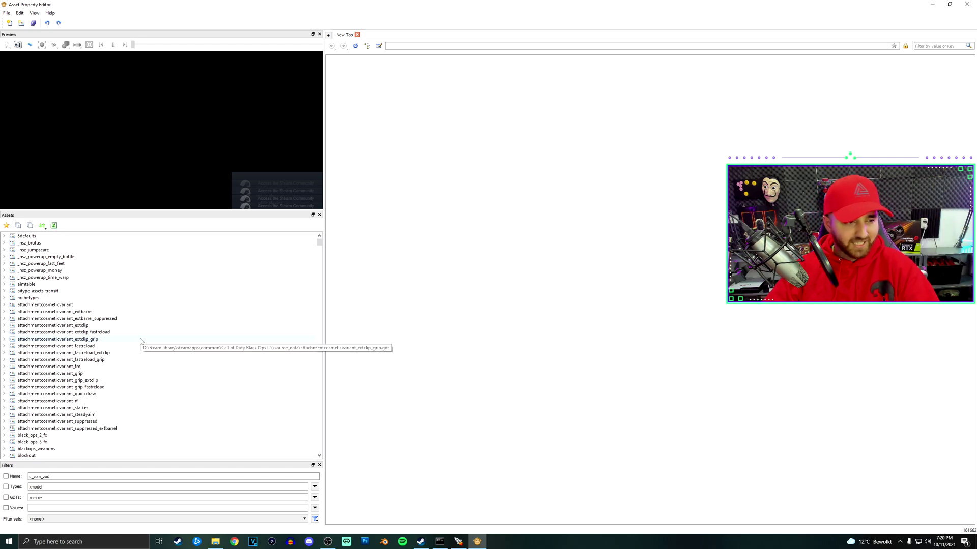
# - Open bo2_brutus_fb from _nsz_brutus and show the c_zom_dlchd_sumpf_zombies_body1 folder in File Explorer
pyautogui.doubleClick(38, 243)
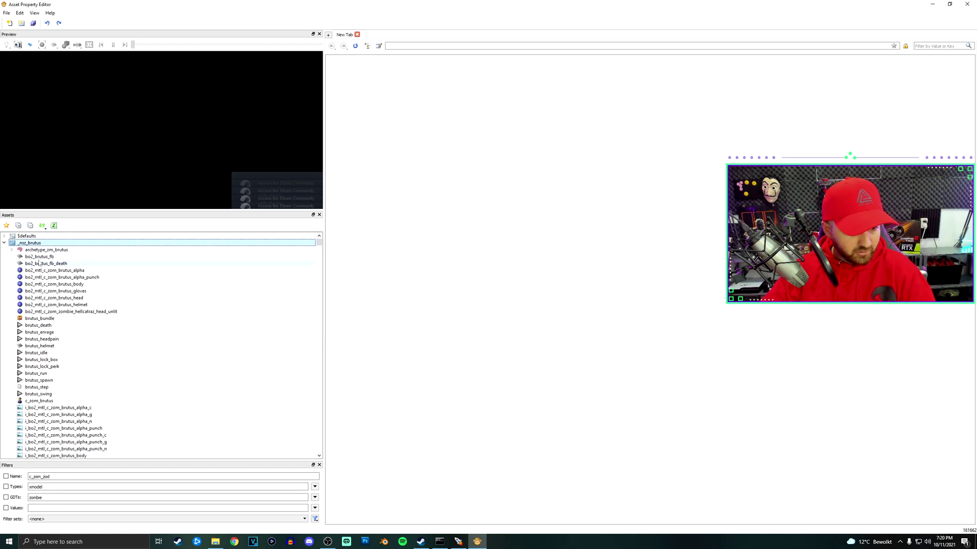
pyautogui.click(117, 257)
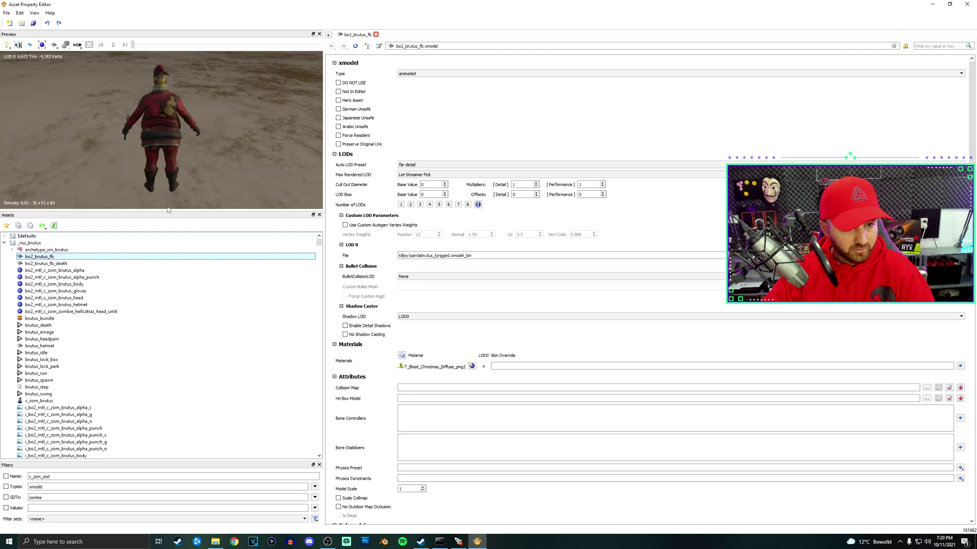
pyautogui.doubleClick(29, 243)
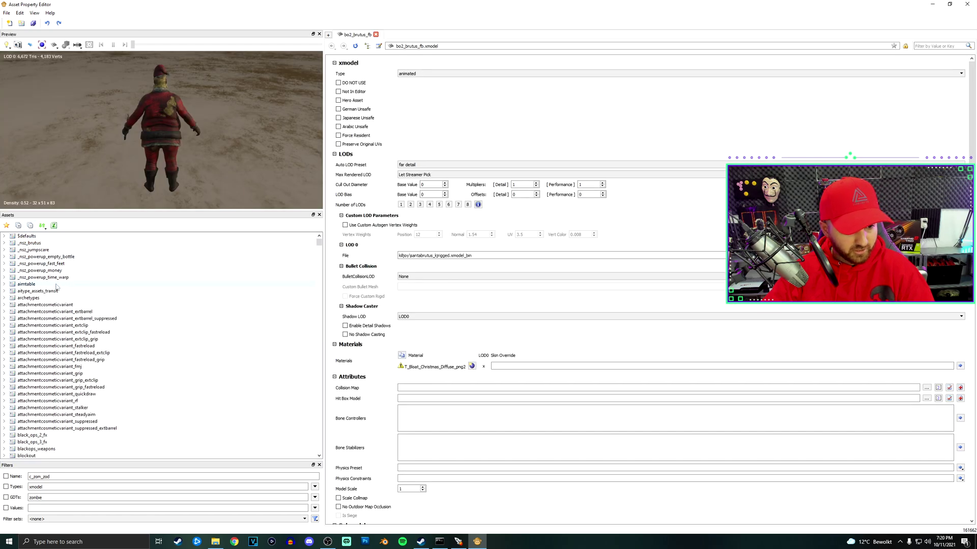
pyautogui.click(72, 478)
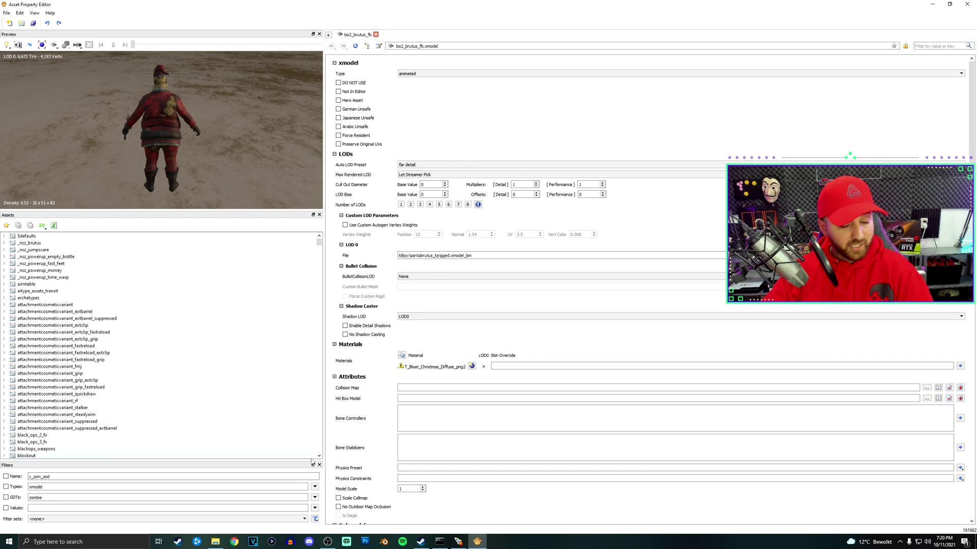
pyautogui.click(215, 542)
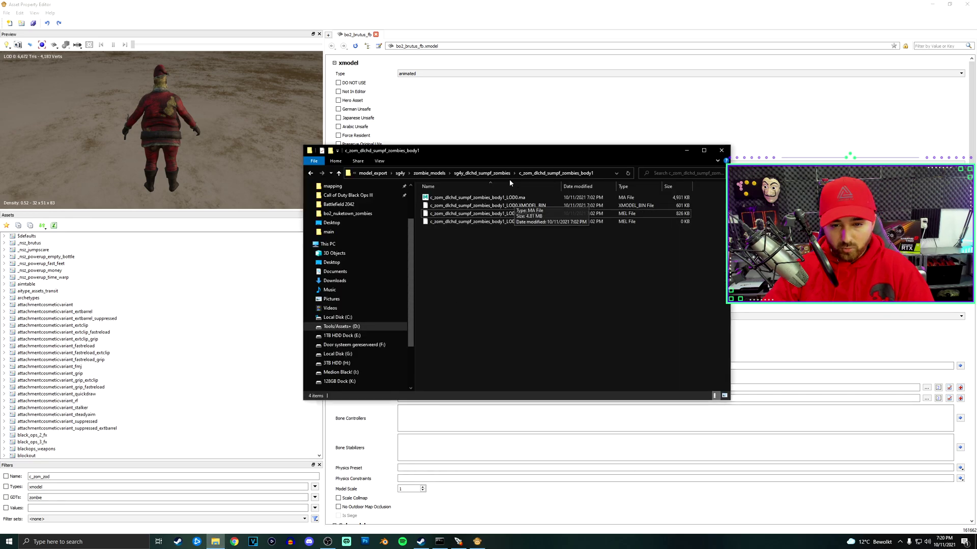
# - Go up to sg4y_dlchd_sumpf_zombies and scroll down to its sg4y_dlchd_sumpf_zombies.gdt file
pyautogui.click(483, 173)
pyautogui.scroll(-4, 454, 356)
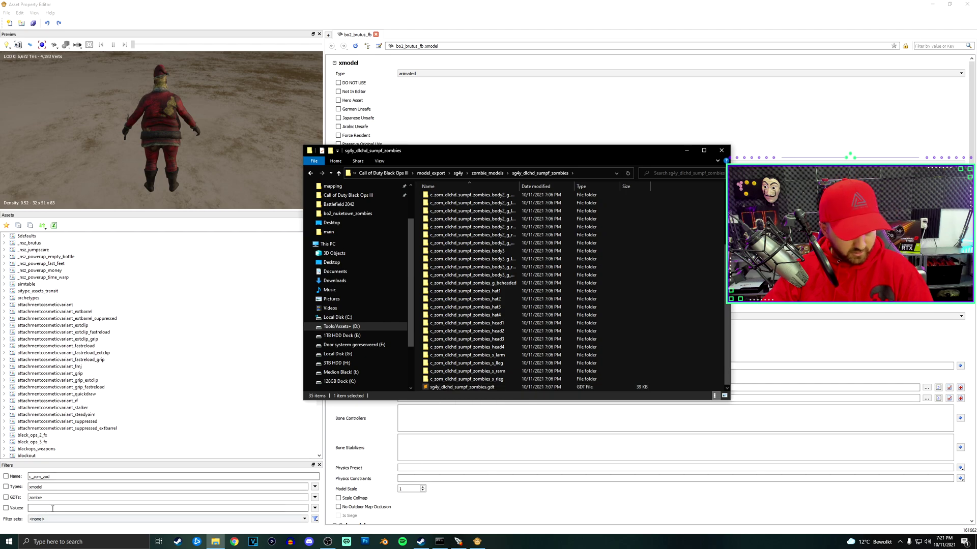
# - Filter the GDT list by 'dlchd' and expand the sg4y_dlchd_sumpf_zombies GDT's assets
pyautogui.click(6, 498)
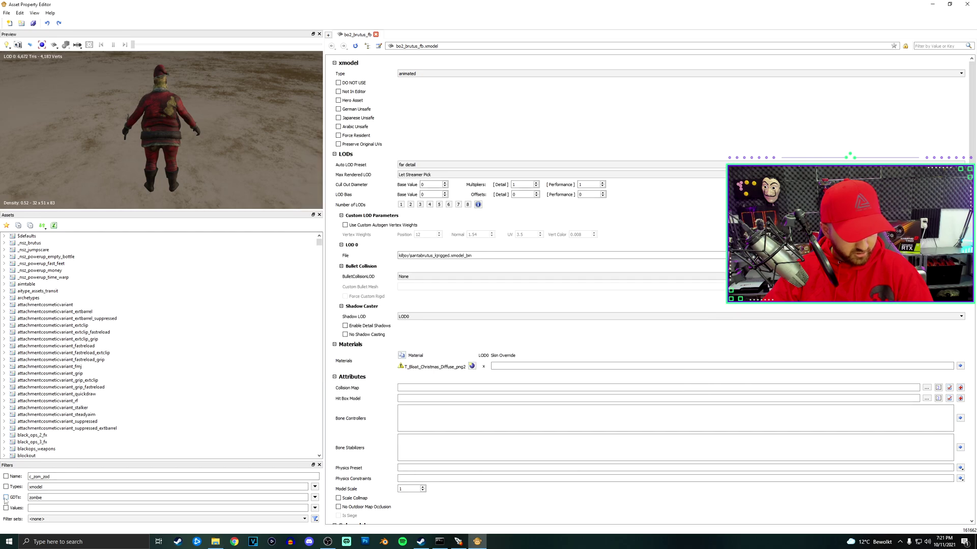
pyautogui.doubleClick(42, 496)
pyautogui.write('dl')
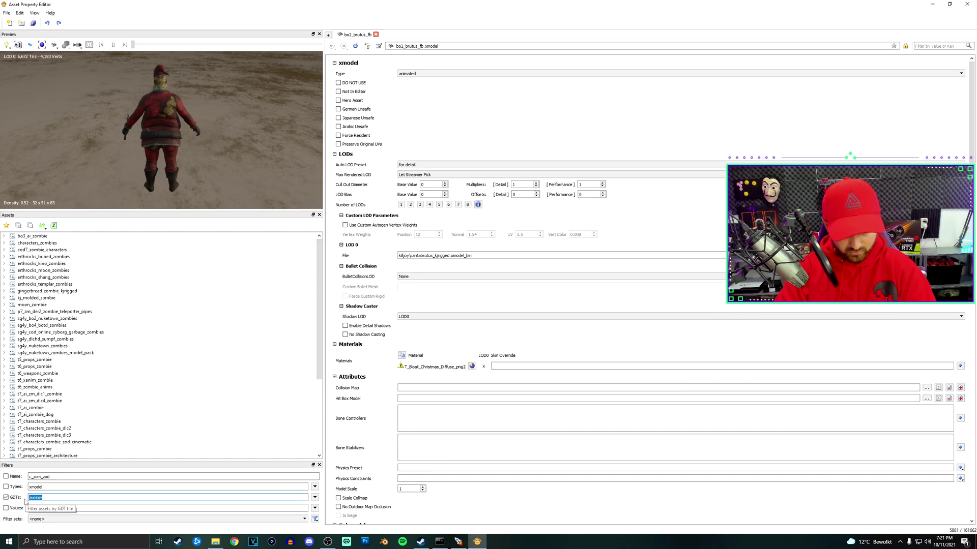
pyautogui.write('chd')
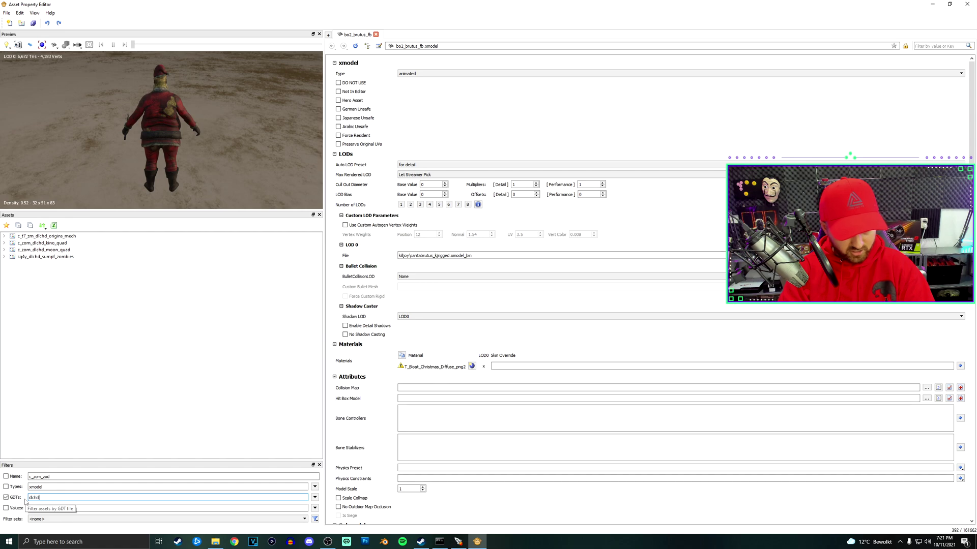
pyautogui.doubleClick(40, 257)
pyautogui.scroll(-8, 141, 323)
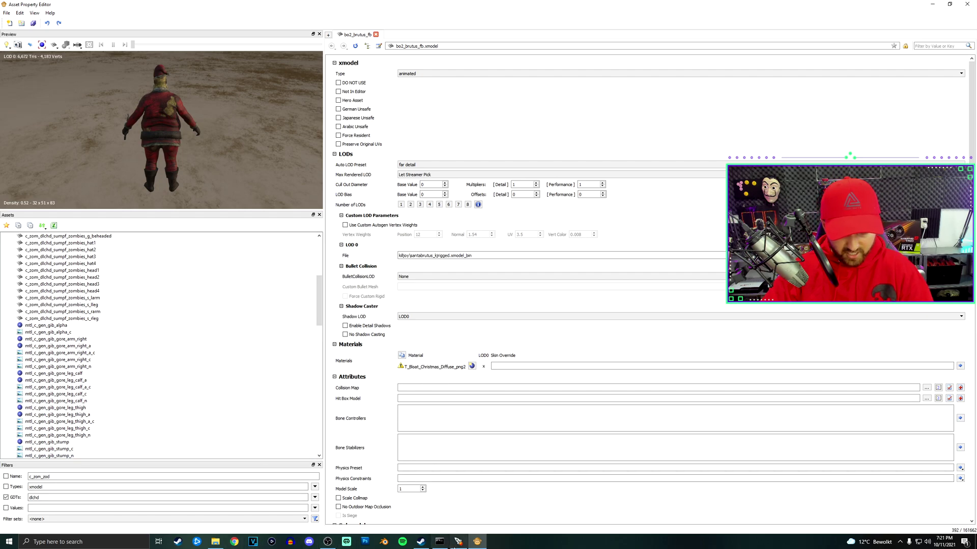
# - Copy mtl_c_gen_gib_alpha from the error log, filter assets by that name, and open it
pyautogui.click(459, 541)
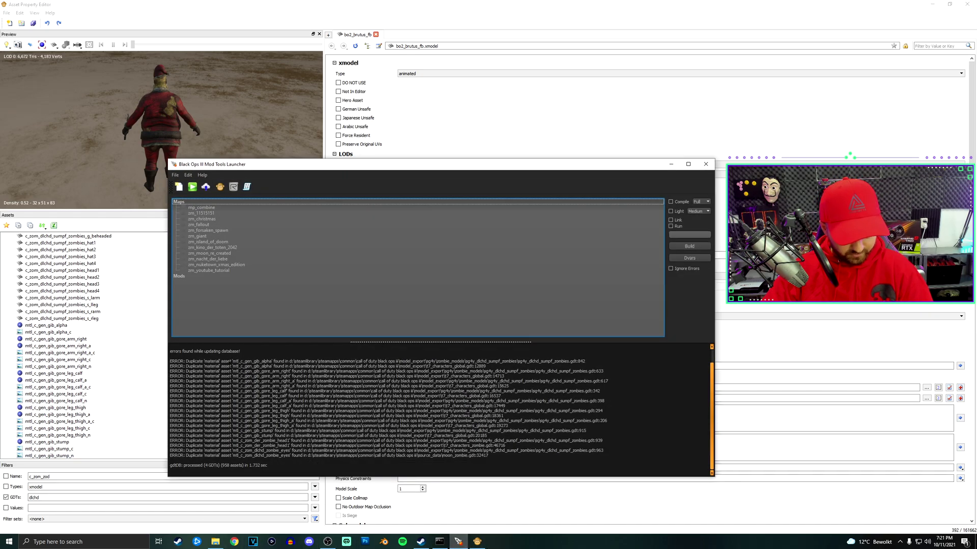
pyautogui.doubleClick(252, 361)
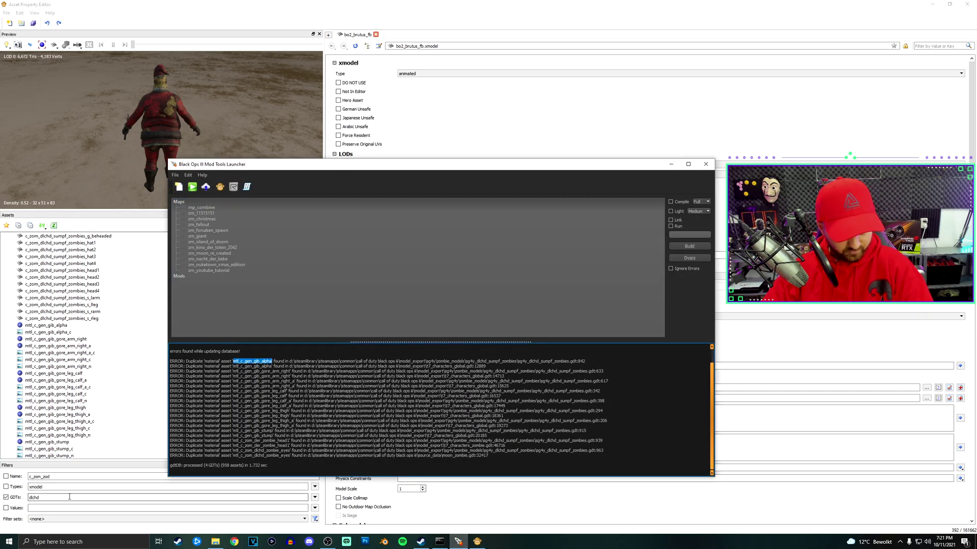
pyautogui.click(10, 476)
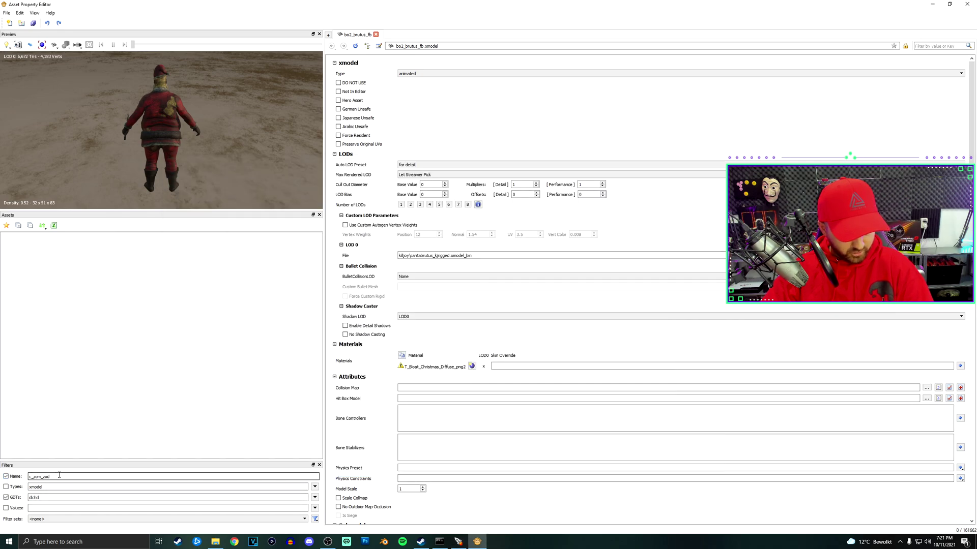
pyautogui.write('mtl_c_gen_gib_alpha')
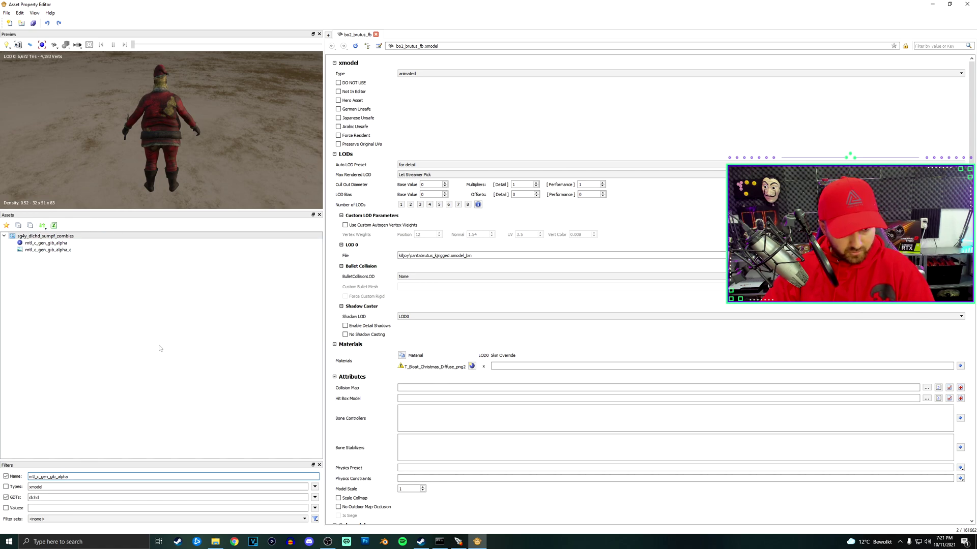
pyautogui.click(63, 243)
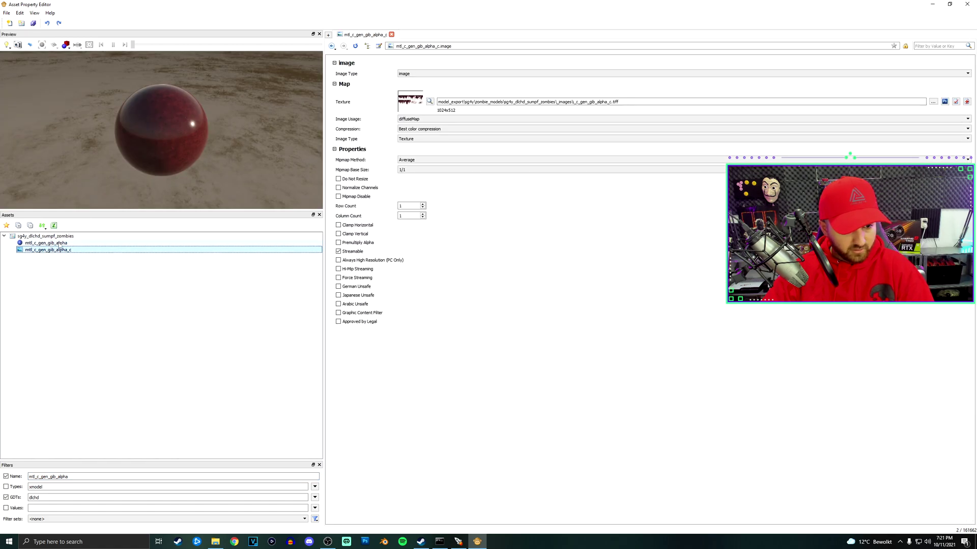
# - Delete the mtl_c_gen_gib_alpha material and confirm the deletion
pyautogui.rightClick(63, 247)
pyautogui.click(83, 295)
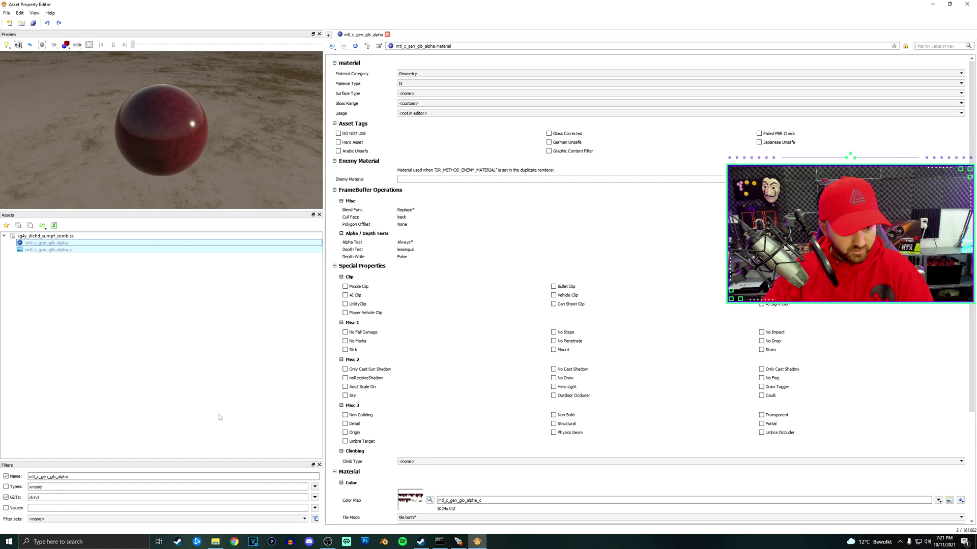
pyautogui.click(460, 542)
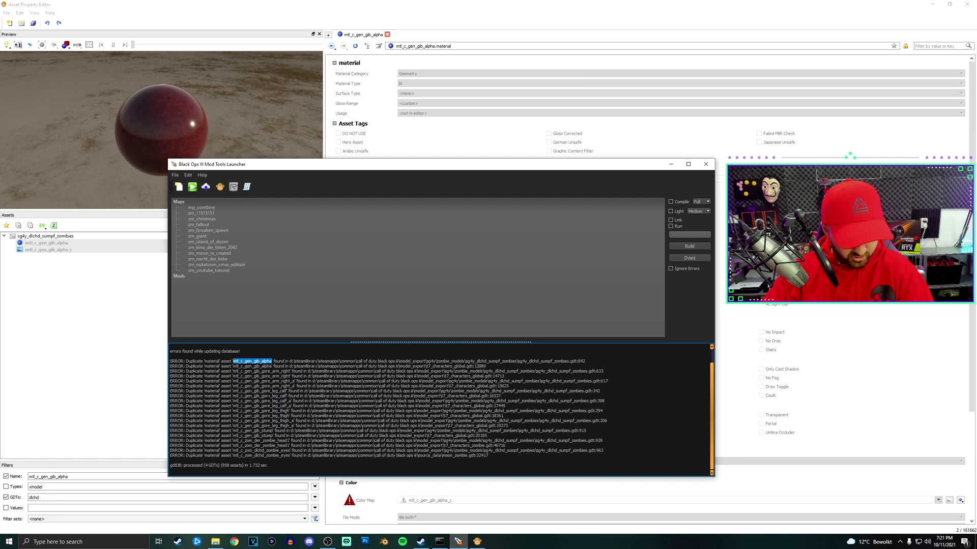
pyautogui.scroll(1, 442, 409)
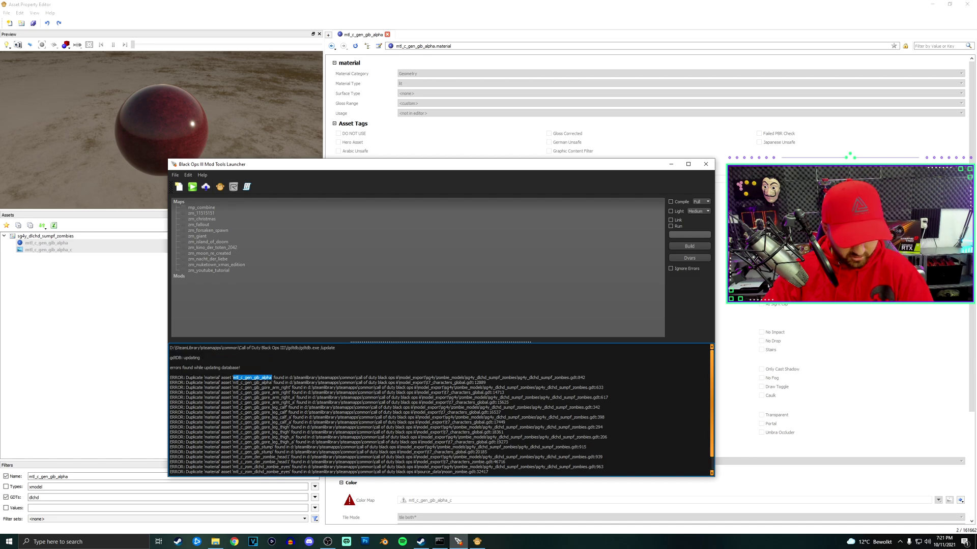
pyautogui.scroll(-1, 442, 409)
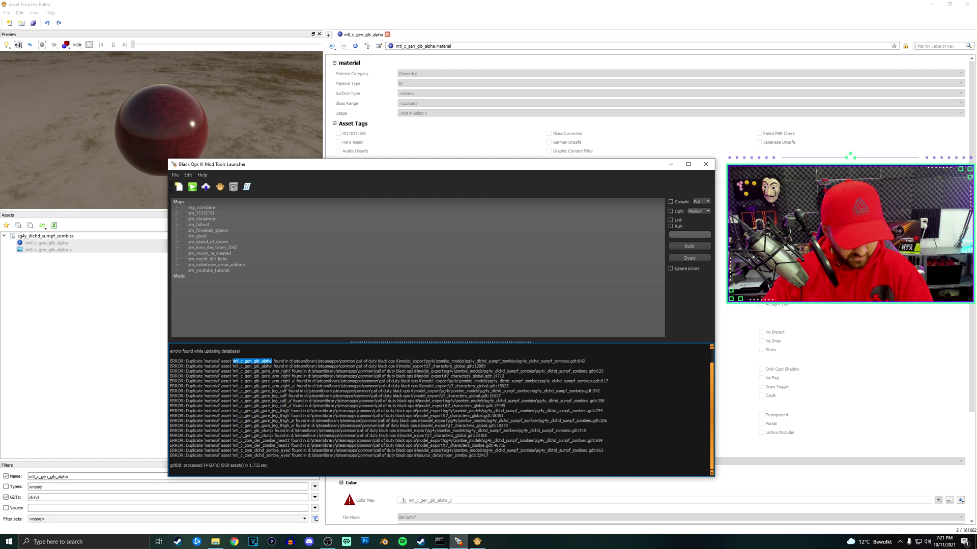
# - Copy mtl_c_gen_gib_gore_arm_right from the error log and select the Name filter text
pyautogui.click(49, 250)
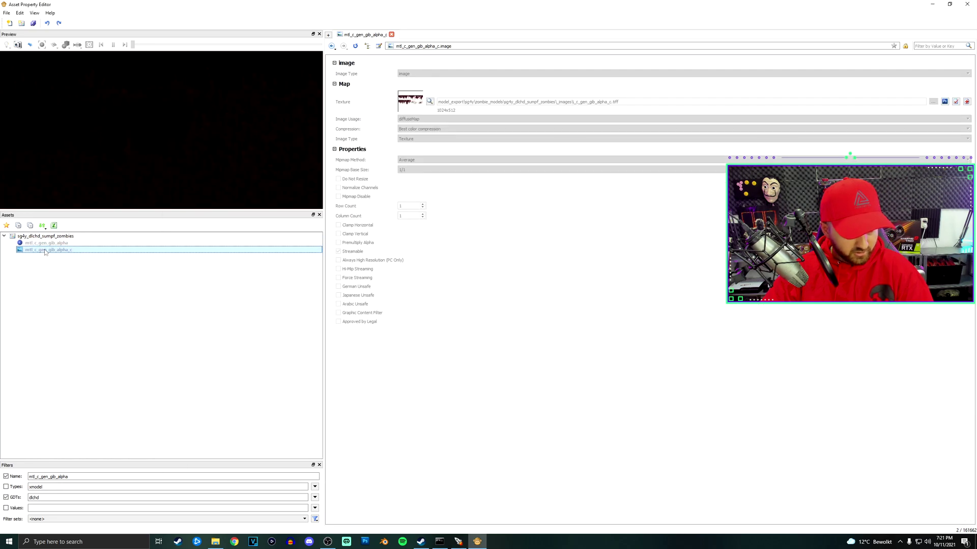
pyautogui.click(459, 542)
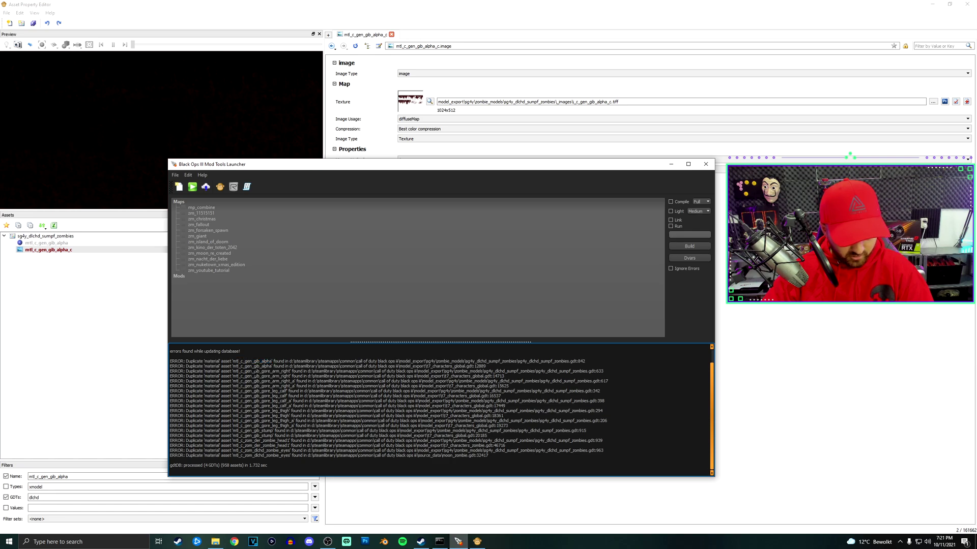
pyautogui.doubleClick(254, 372)
pyautogui.hotkey('ctrl', 'c')
pyautogui.click(51, 477)
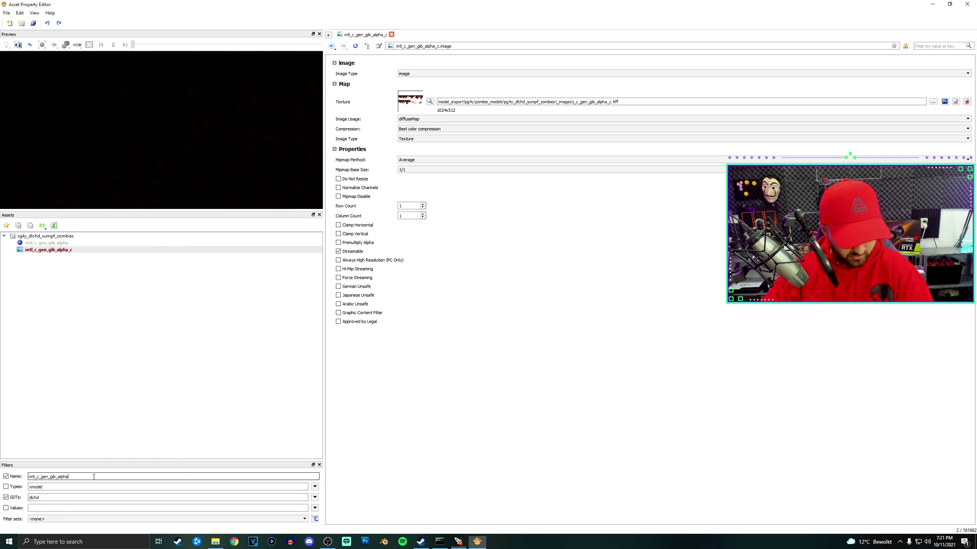
pyautogui.doubleClick(51, 477)
# - Filter by mtl_c_gen_gib_gore_arm_right, delete arm_right and arm_right_a, then select leg_calf in the log
pyautogui.hotkey('ctrl', 'v')
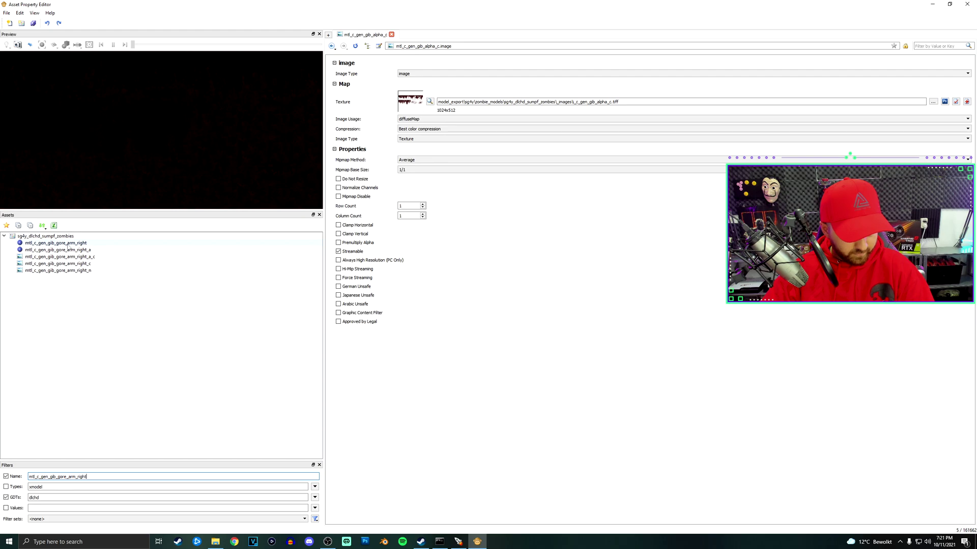
pyautogui.click(69, 244)
pyautogui.keyDown('ctrl'); pyautogui.click(71, 250); pyautogui.keyUp('ctrl')
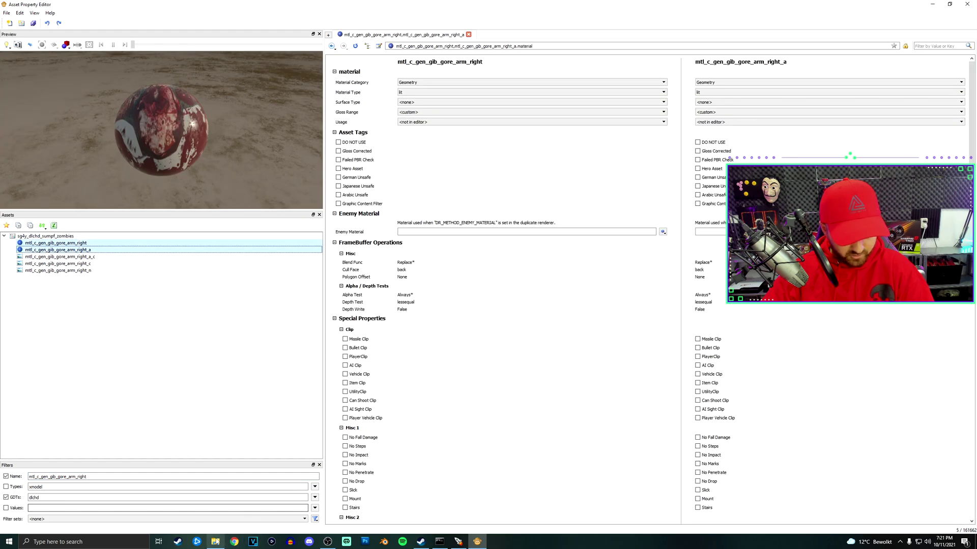
pyautogui.click(458, 542)
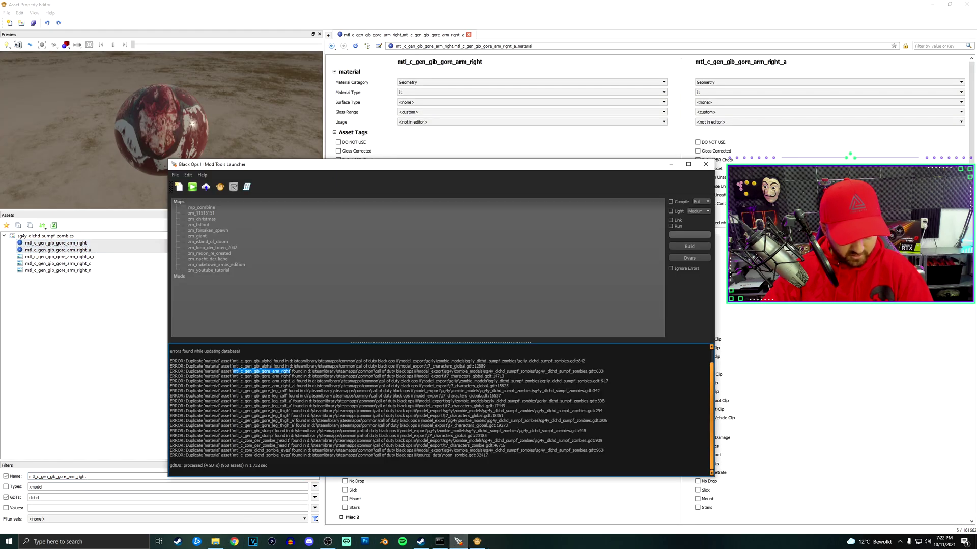
pyautogui.rightClick(74, 245)
pyautogui.click(129, 300)
pyautogui.click(458, 542)
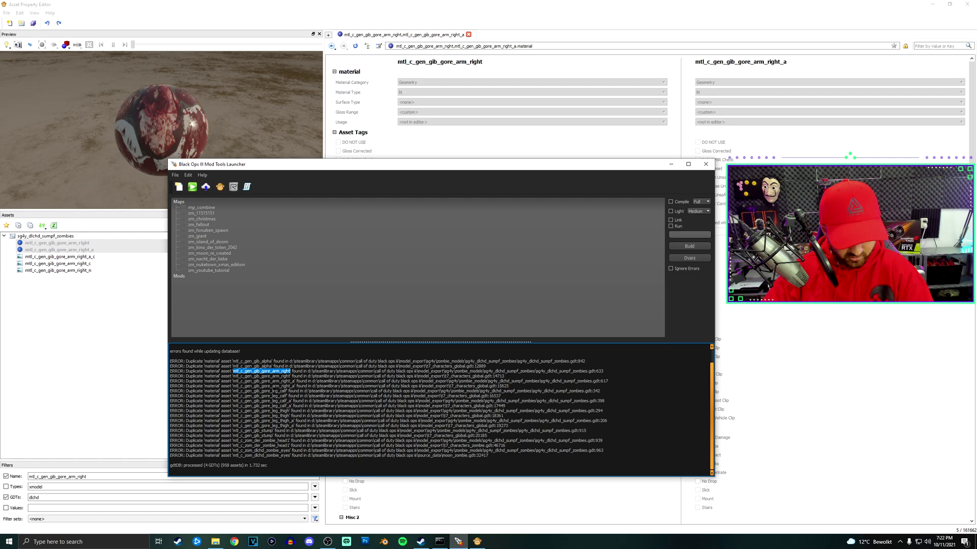
pyautogui.doubleClick(274, 390)
# - Filter by mtl_c_gen_gib_gore_leg_calf and delete the leg_calf and leg_calf_a materials
pyautogui.doubleClick(95, 475)
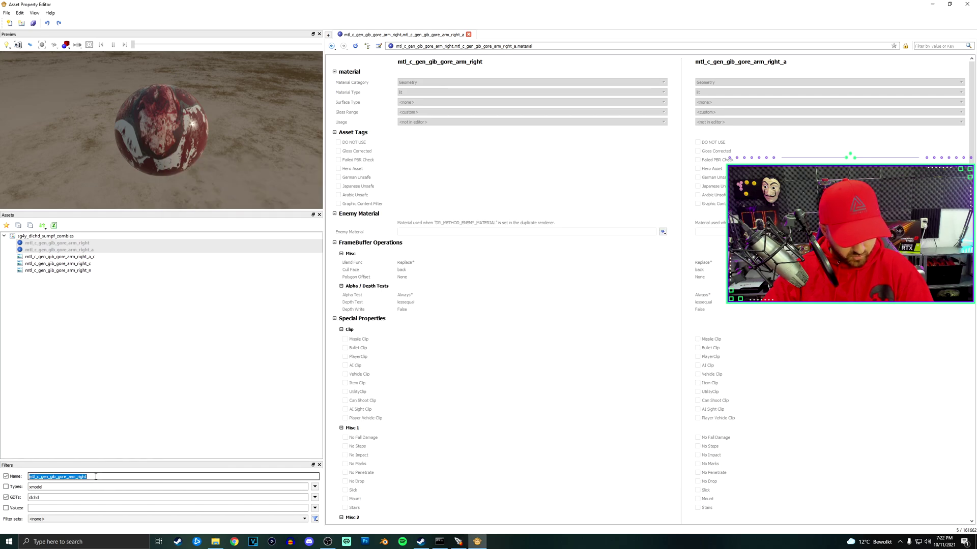
pyautogui.hotkey('ctrl', 'v')
pyautogui.click(79, 243)
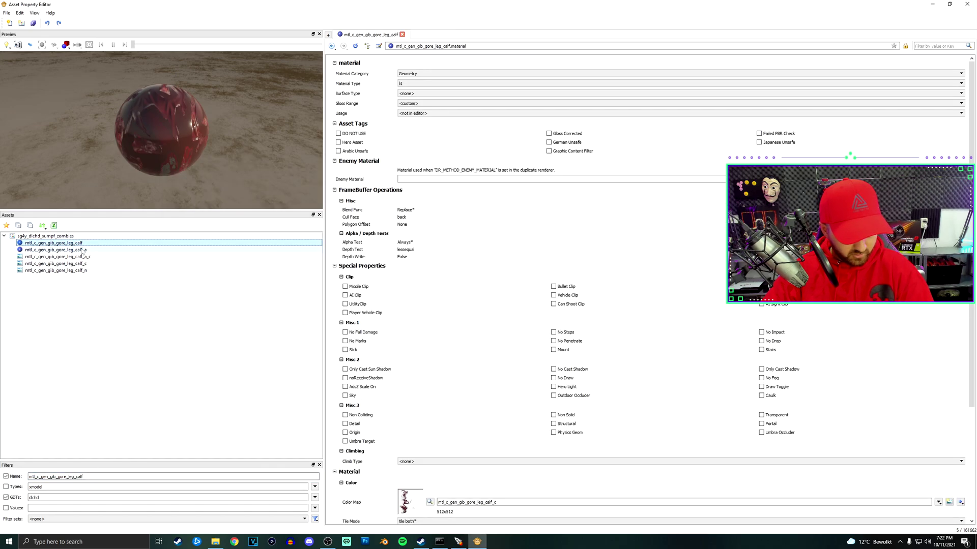
pyautogui.keyDown('ctrl'); pyautogui.click(81, 249); pyautogui.keyUp('ctrl')
pyautogui.rightClick(85, 248)
pyautogui.click(119, 280)
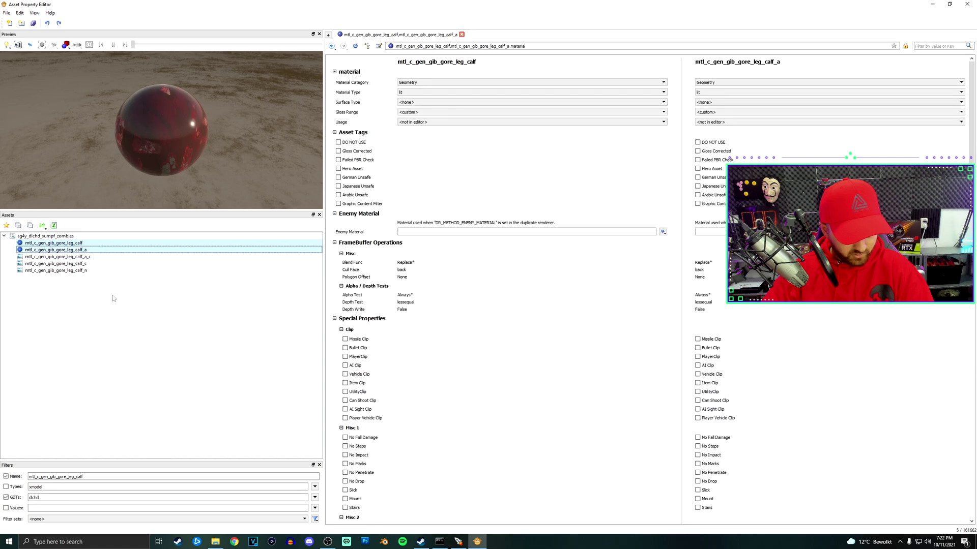
# - Select mtl_c_gen_gib_gore_leg_thigh in the log and open the mtl_c_zom_dlchd_zombie_eyes material
pyautogui.click(457, 542)
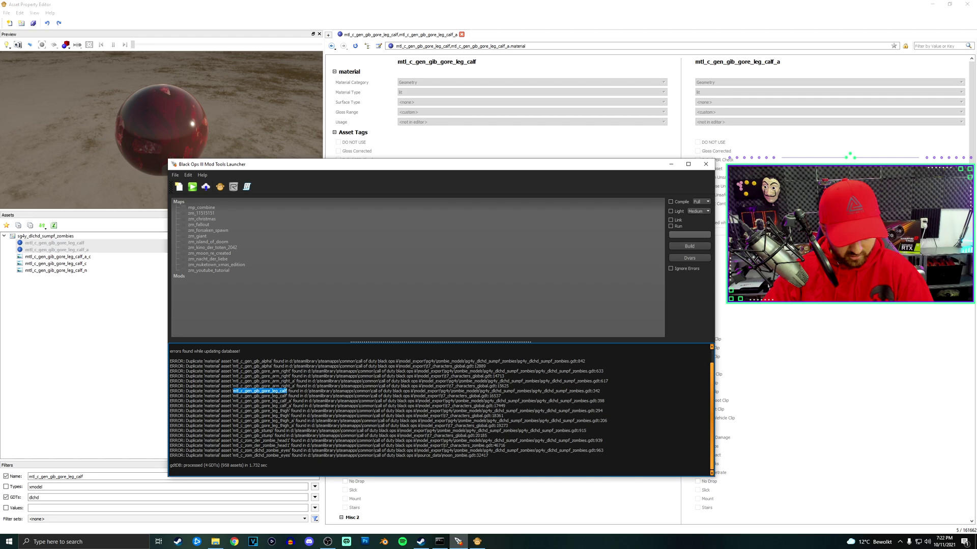
pyautogui.doubleClick(261, 411)
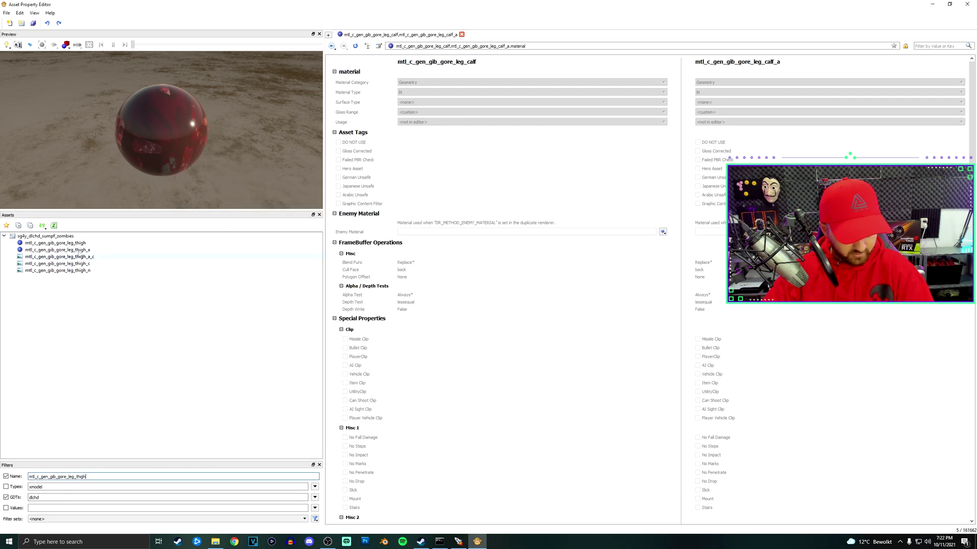
pyautogui.click(79, 243)
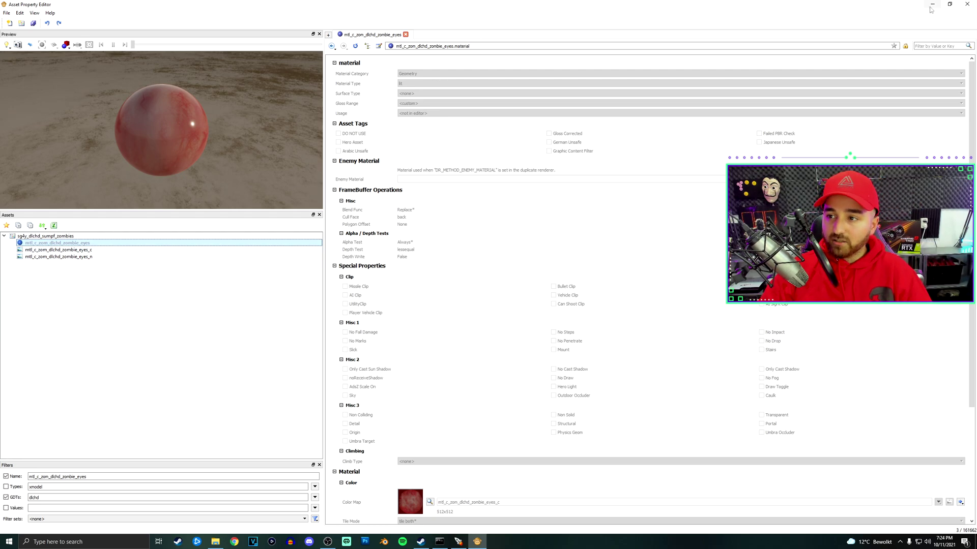
# - Minimize APE and the launcher, shift File Explorer left, and bring APE back
pyautogui.click(477, 541)
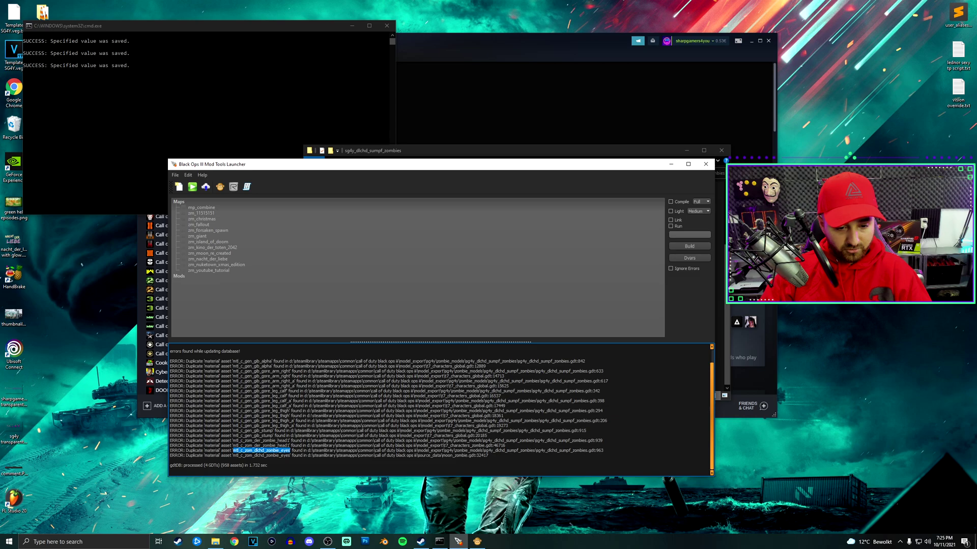
pyautogui.click(366, 411)
pyautogui.click(671, 164)
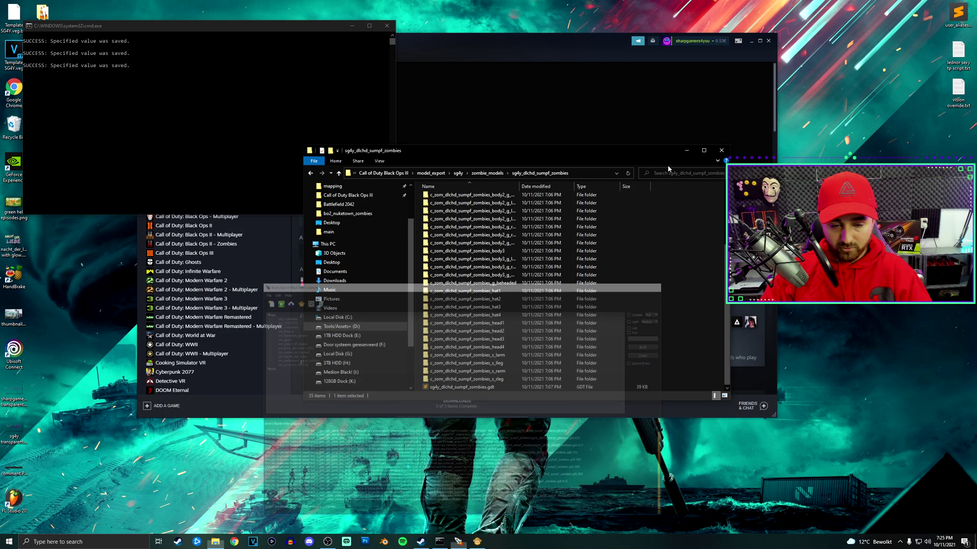
pyautogui.moveTo(503, 159); pyautogui.dragTo(482, 160)
pyautogui.click(477, 542)
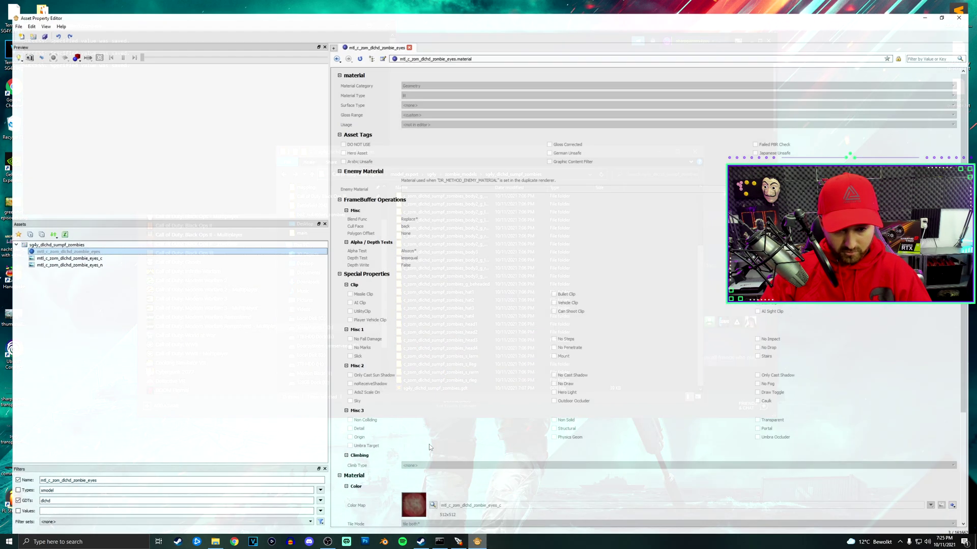